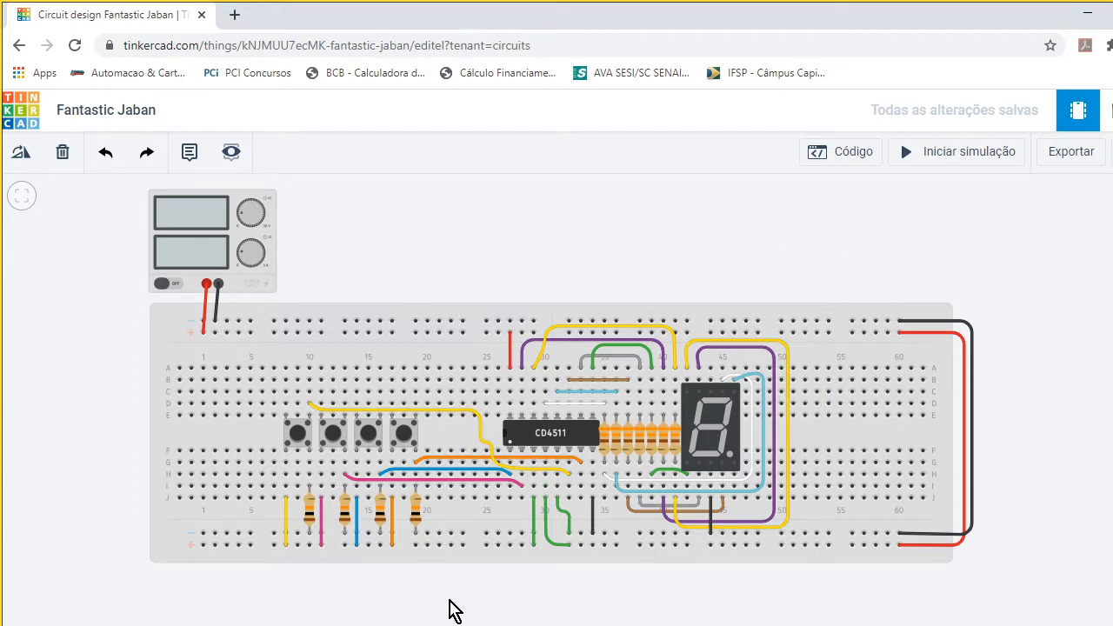
- Examine the CD4511's pins and the supply-rail connections between the power supply, the breadboard and the chip
{"action": "left_click_drag", "start_coordinate": [453, 593], "coordinate": [454, 604]}
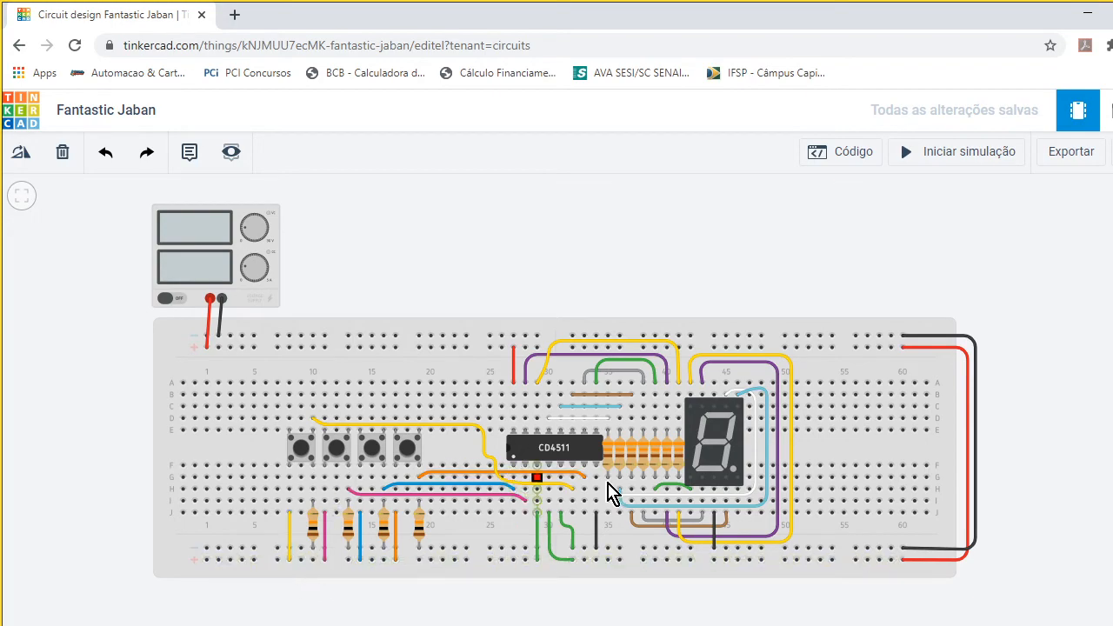
{"action": "scroll", "coordinate": [582, 477], "scroll_direction": "up", "scroll_amount": 6}
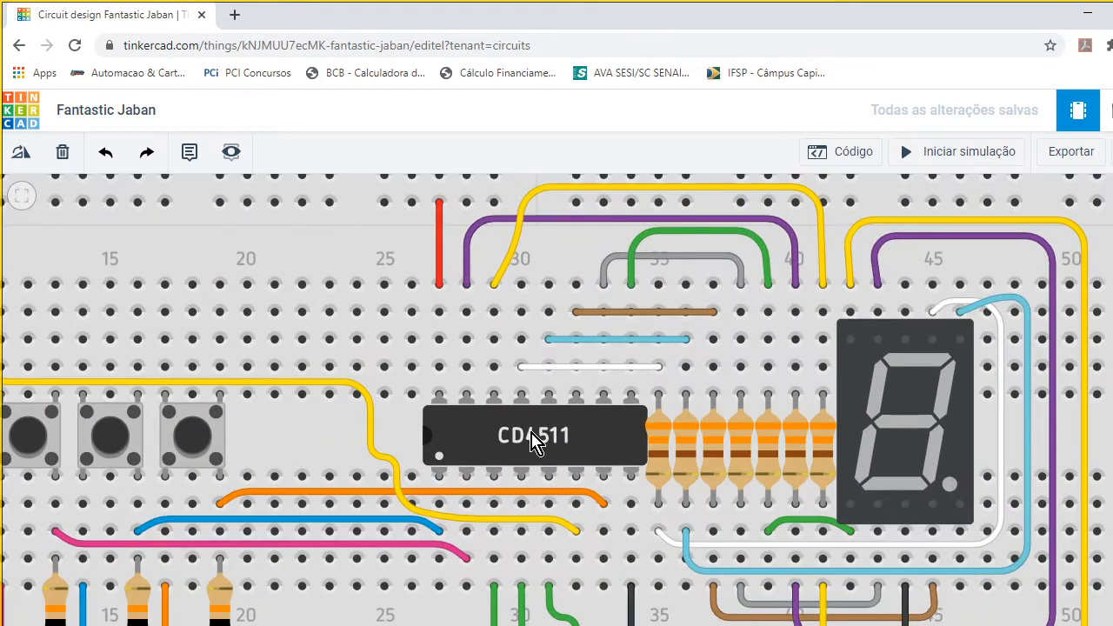
{"action": "scroll", "coordinate": [557, 487], "scroll_direction": "up", "scroll_amount": 4}
{"action": "scroll", "coordinate": [569, 481], "scroll_direction": "down", "scroll_amount": 4}
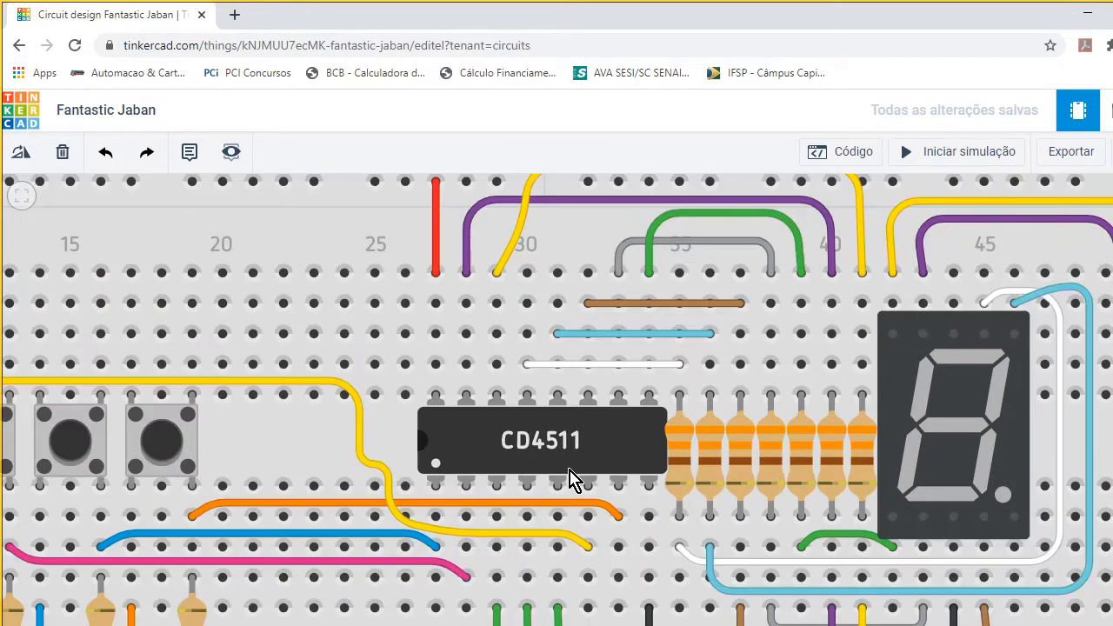
{"action": "scroll", "coordinate": [570, 481], "scroll_direction": "down", "scroll_amount": 2}
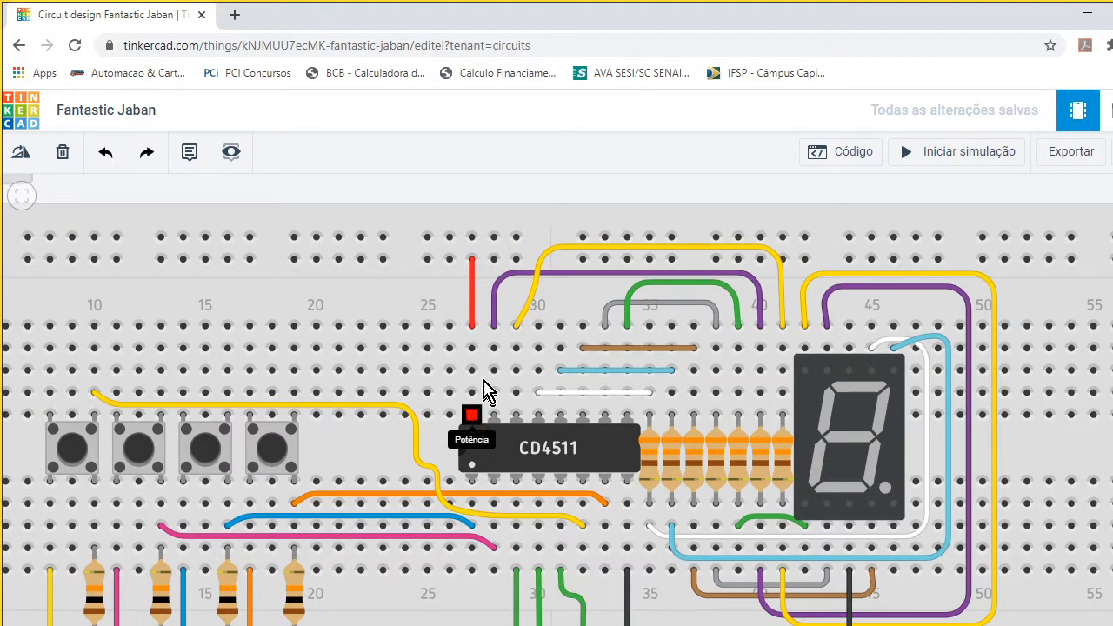
{"action": "scroll", "coordinate": [459, 356], "scroll_direction": "down", "scroll_amount": 3}
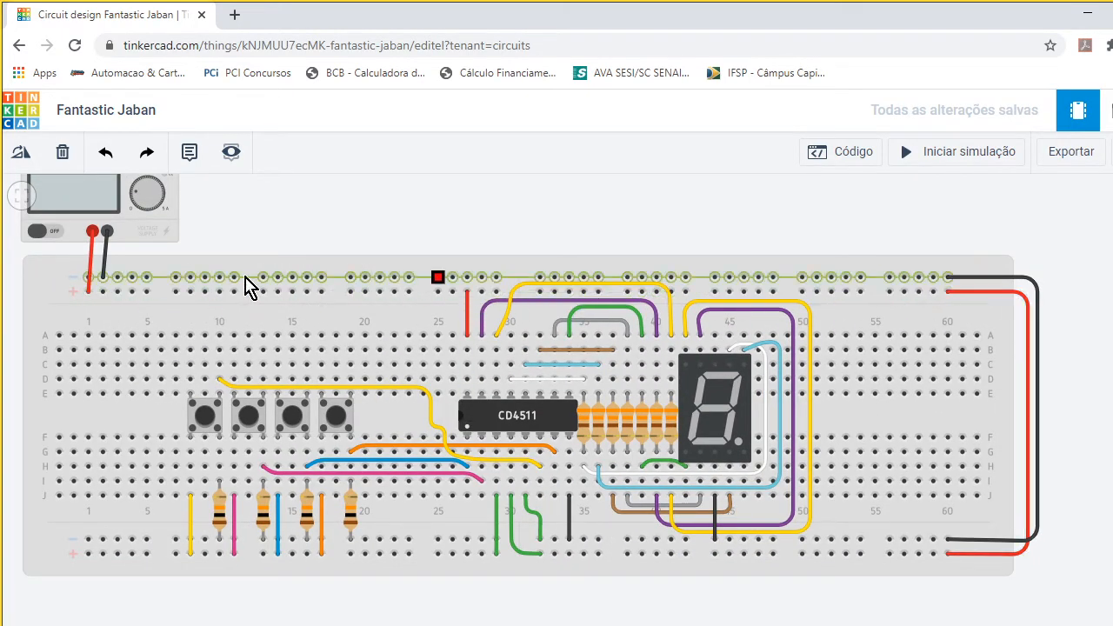
{"action": "left_click_drag", "start_coordinate": [88, 276], "coordinate": [89, 292]}
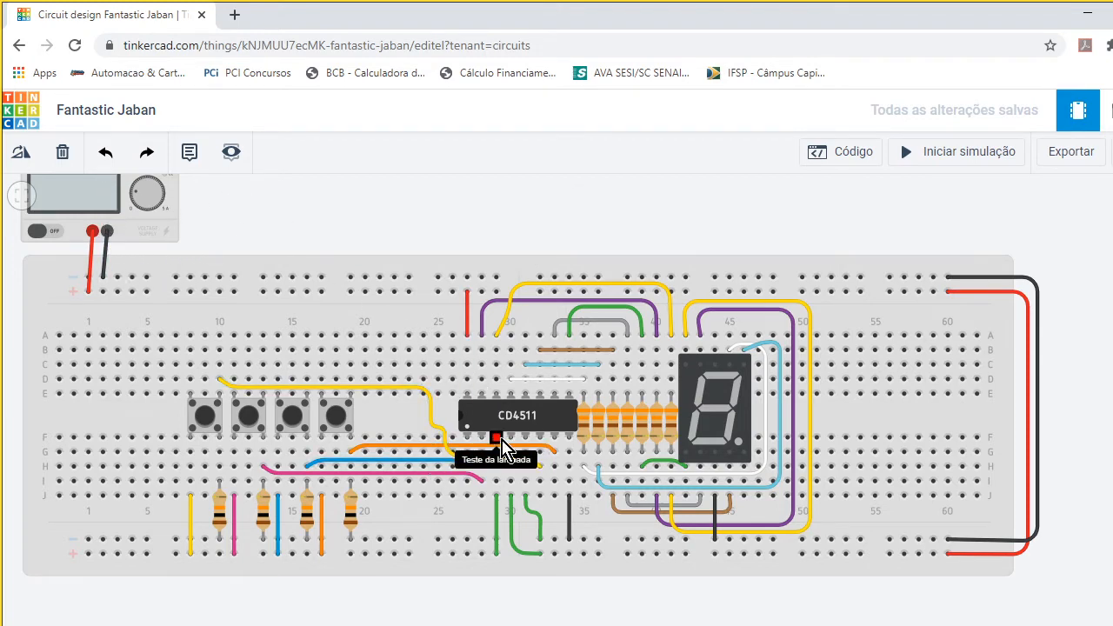
{"action": "scroll", "coordinate": [501, 444], "scroll_direction": "up", "scroll_amount": 2}
{"action": "scroll", "coordinate": [504, 463], "scroll_direction": "up", "scroll_amount": 1}
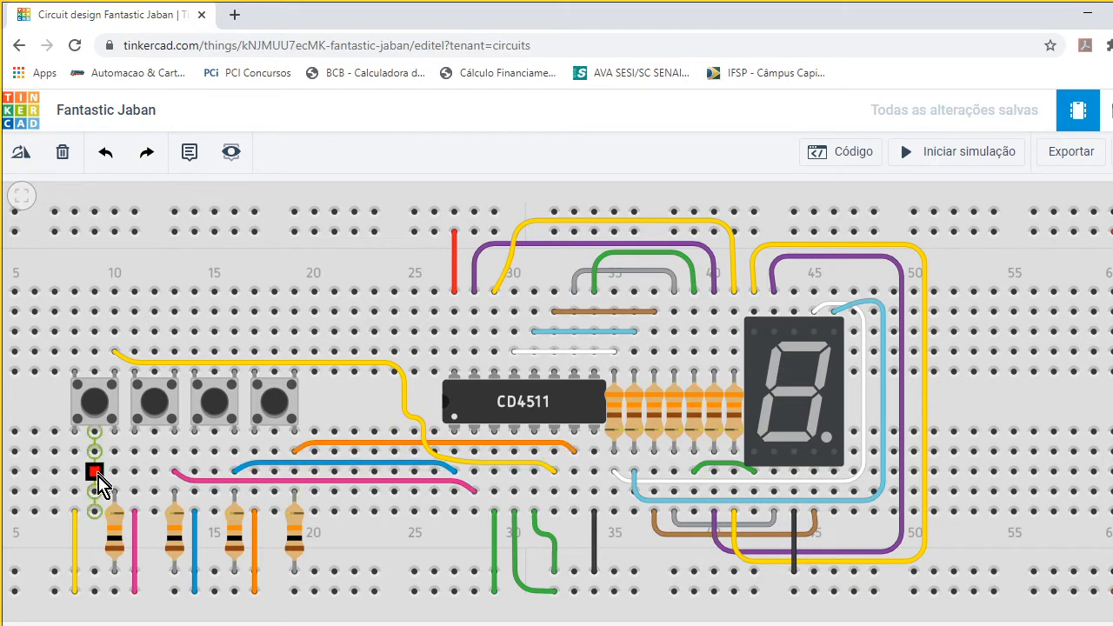
- Inspect the first push button's resistor, the seven-segment display's common-terminal setting, and the wiring from the CD4511's output resistors to the display
{"action": "left_click", "coordinate": [116, 548]}
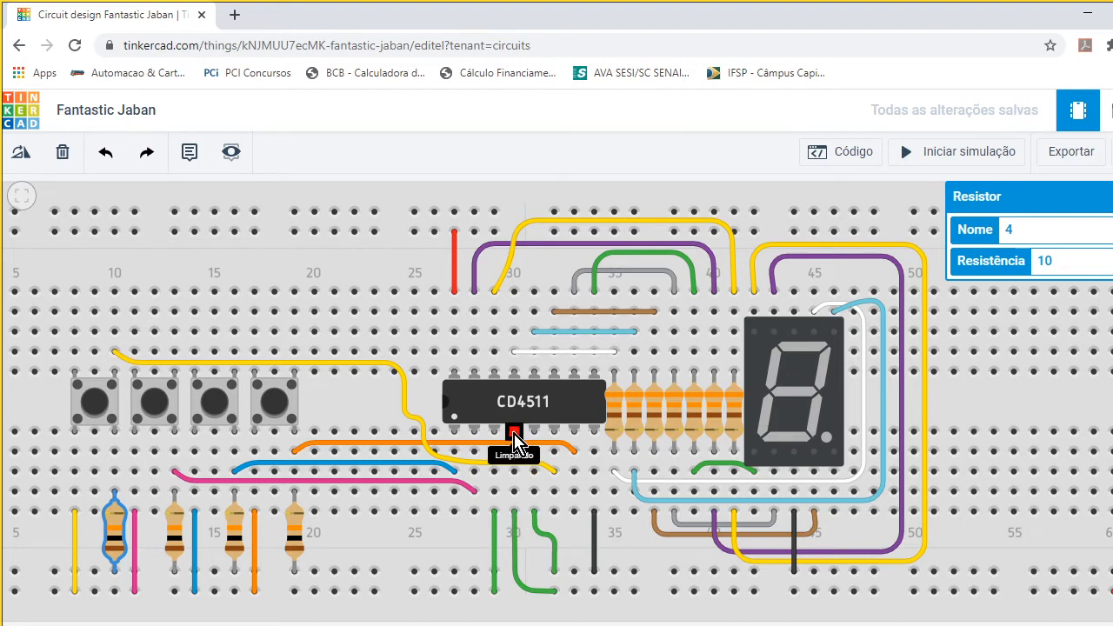
{"action": "left_click", "coordinate": [554, 592]}
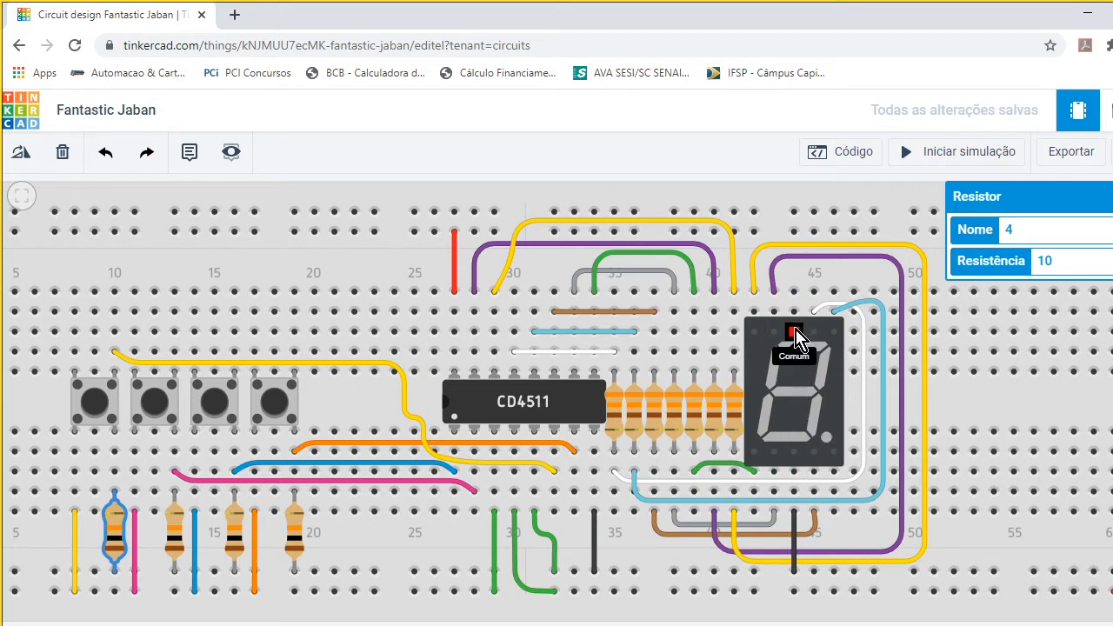
{"action": "left_click", "coordinate": [805, 379]}
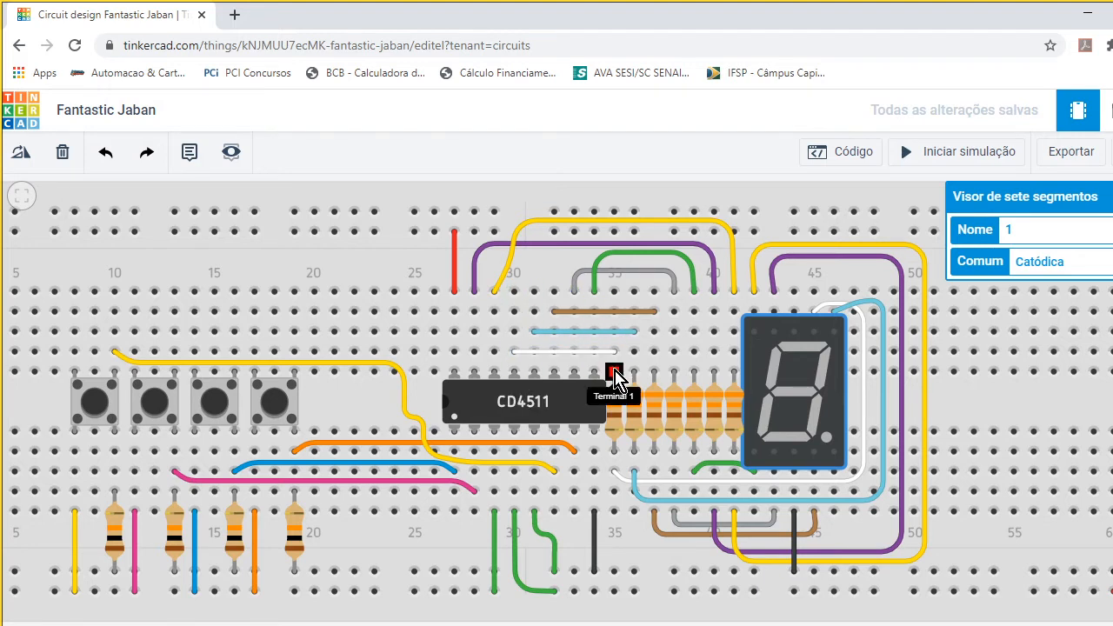
{"action": "left_click", "coordinate": [615, 477]}
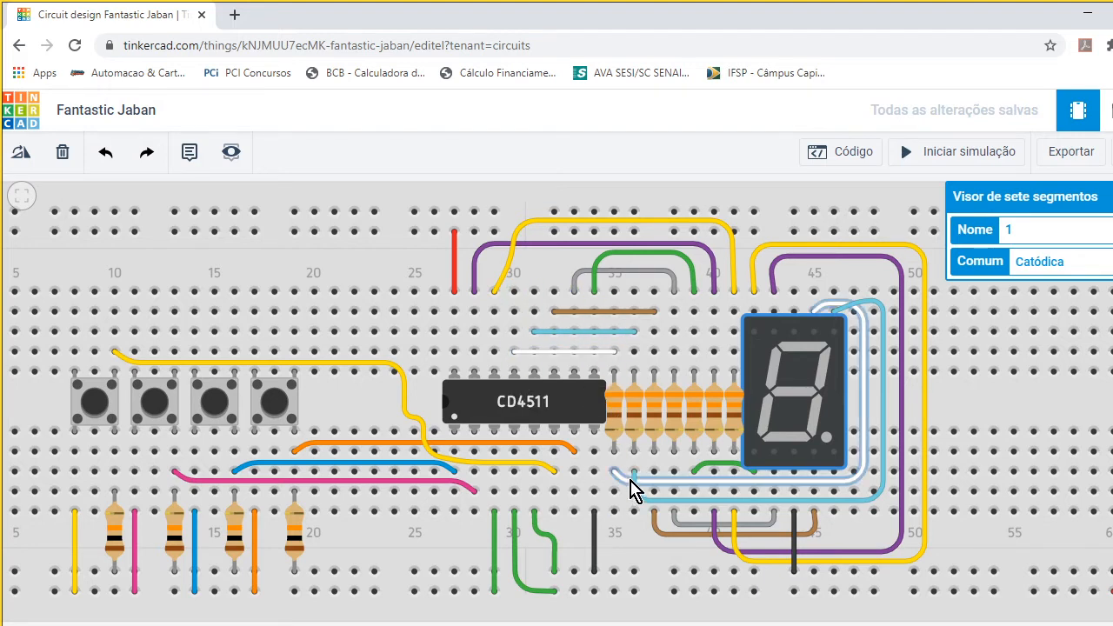
{"action": "mouse_move", "coordinate": [615, 475]}
{"action": "left_mouse_down"}
{"action": "mouse_move", "coordinate": [848, 477]}
{"action": "mouse_move", "coordinate": [868, 446]}
{"action": "mouse_move", "coordinate": [673, 466]}
{"action": "left_mouse_up"}
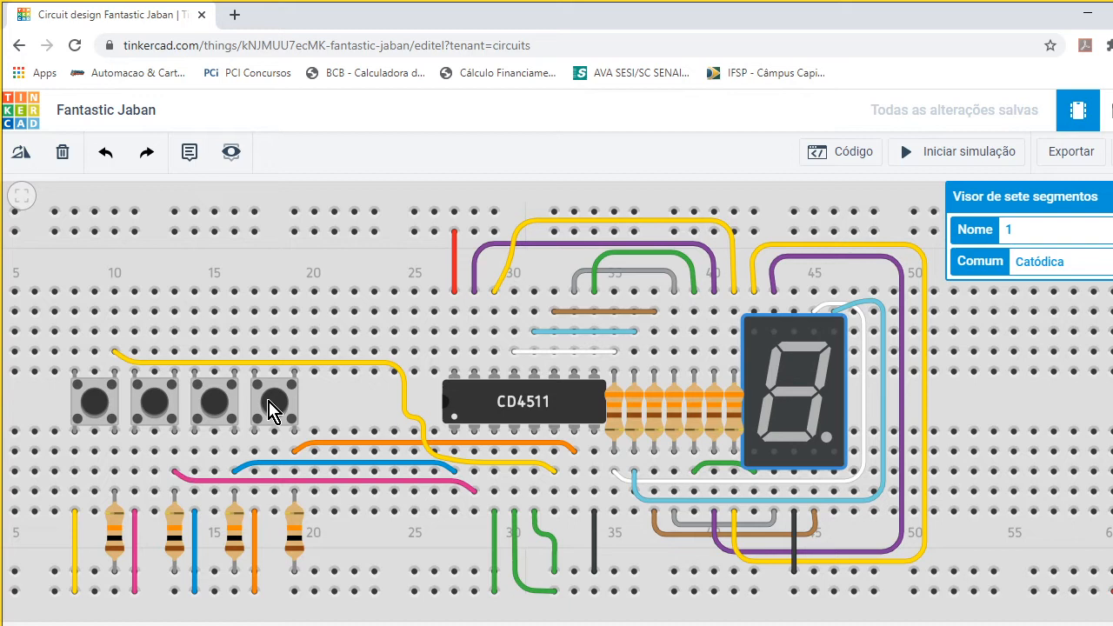
- Start the circuit simulation with the power supply and the entire breadboard in view
{"action": "scroll", "coordinate": [276, 416], "scroll_direction": "down", "scroll_amount": 1}
{"action": "scroll", "coordinate": [451, 447], "scroll_direction": "down", "scroll_amount": 1}
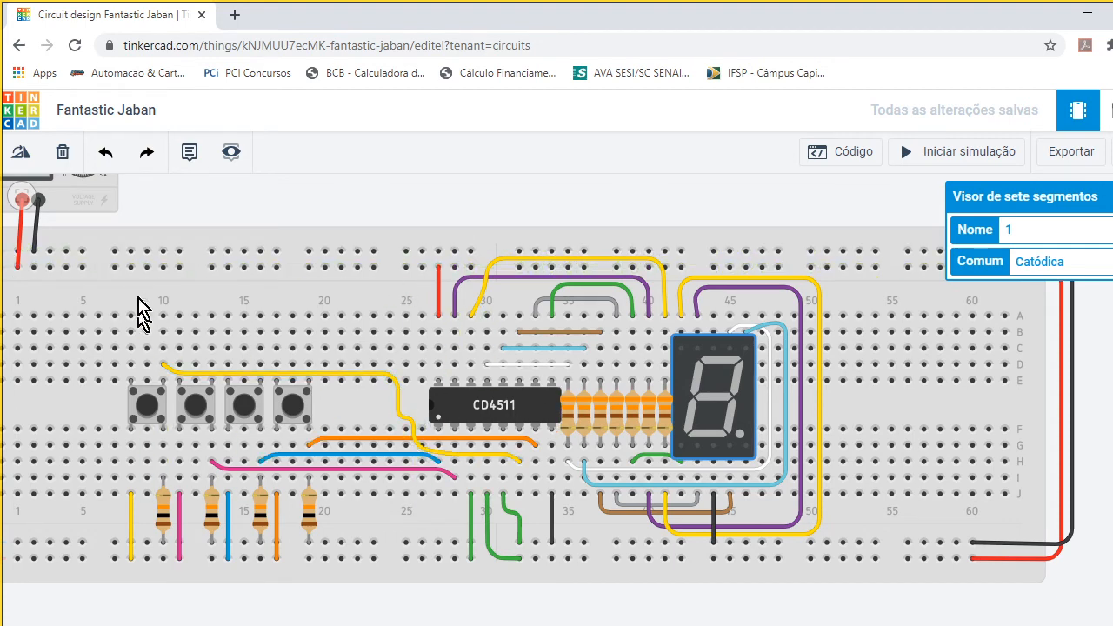
{"action": "left_click_drag", "start_coordinate": [284, 206], "coordinate": [381, 239]}
{"action": "scroll", "coordinate": [382, 238], "scroll_direction": "down", "scroll_amount": 2}
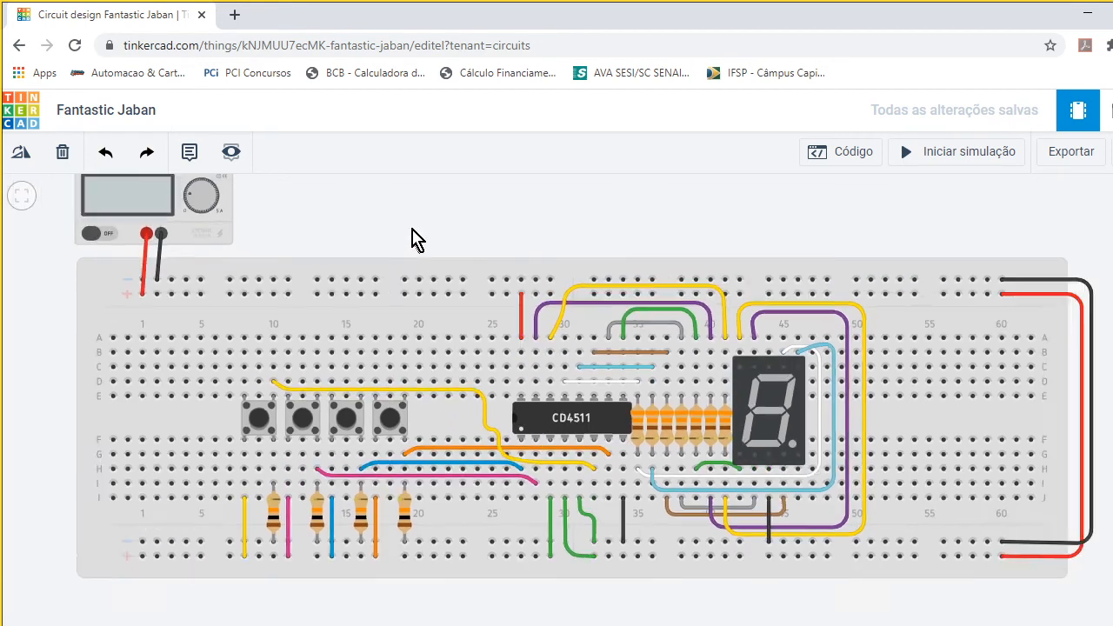
{"action": "left_click_drag", "start_coordinate": [440, 215], "coordinate": [430, 270]}
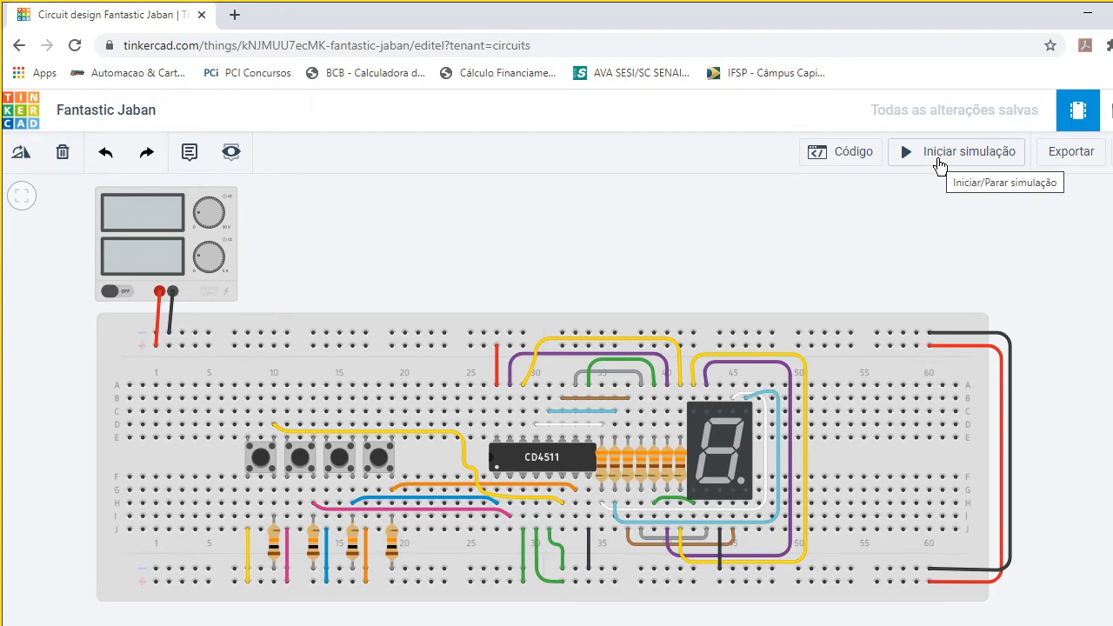
{"action": "left_click", "coordinate": [939, 165]}
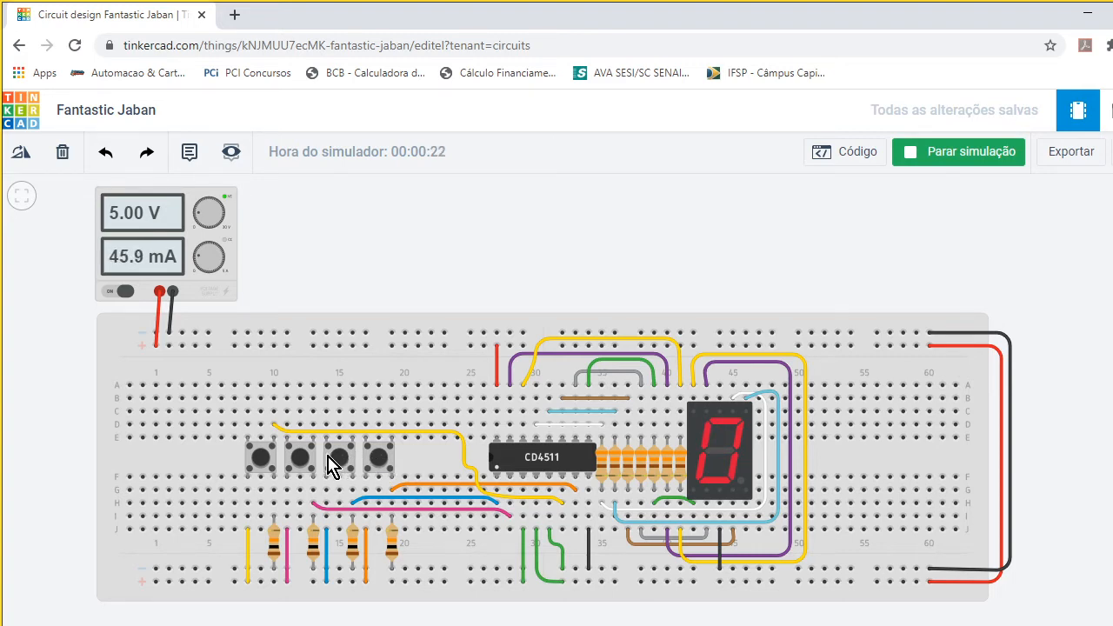
- Test the three lower-order push buttons in the running simulation, checking the digits on the seven-segment display
{"action": "left_click", "coordinate": [380, 465]}
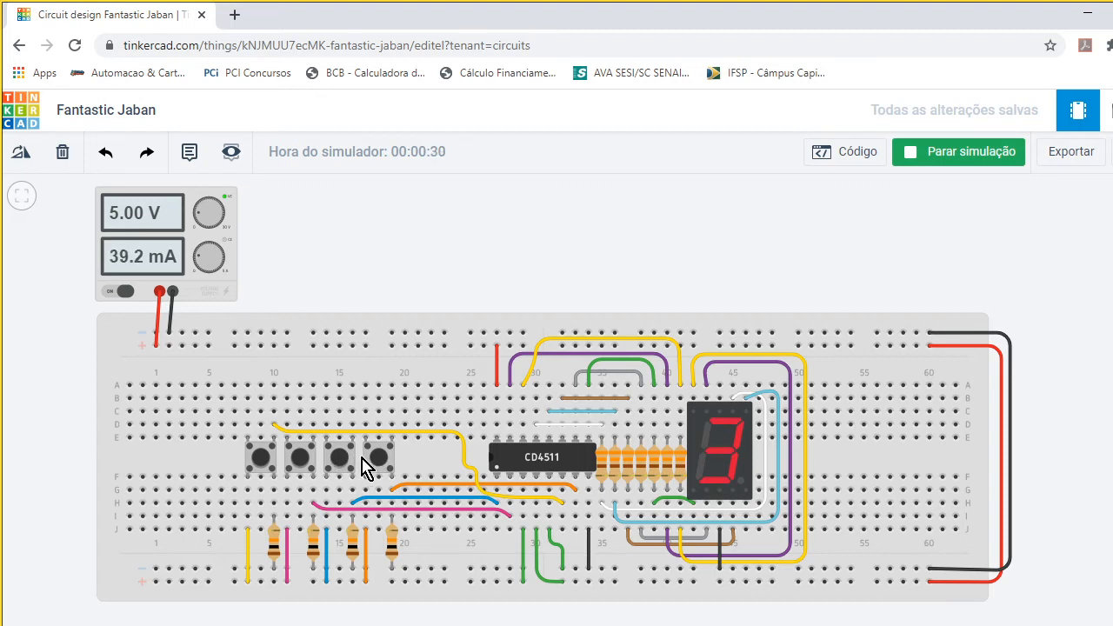
{"action": "left_click", "coordinate": [374, 465]}
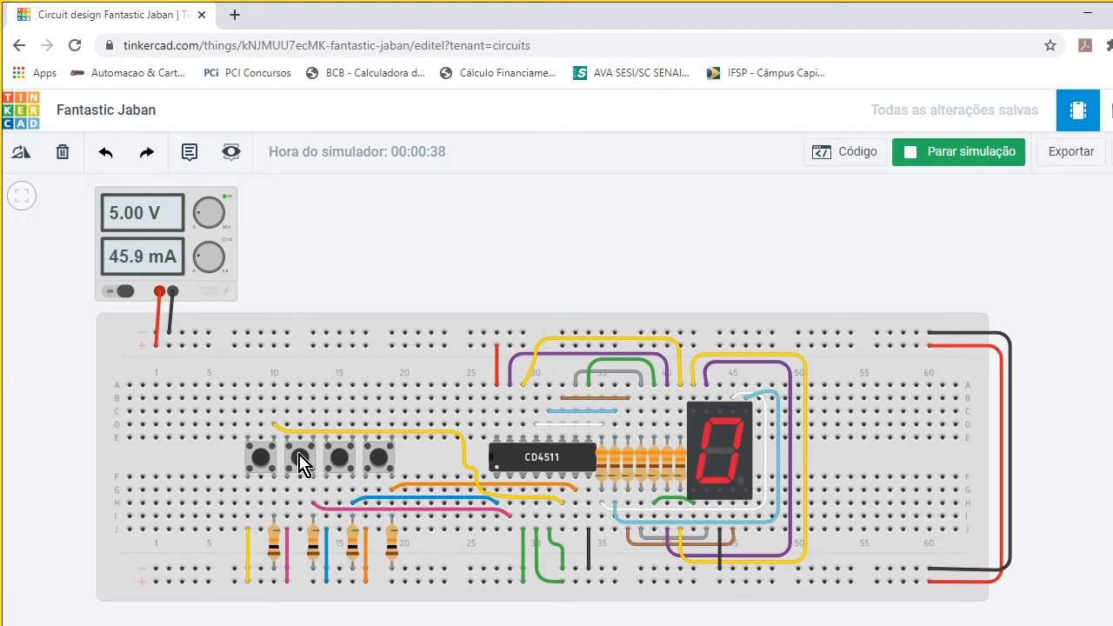
{"action": "left_click", "coordinate": [300, 464]}
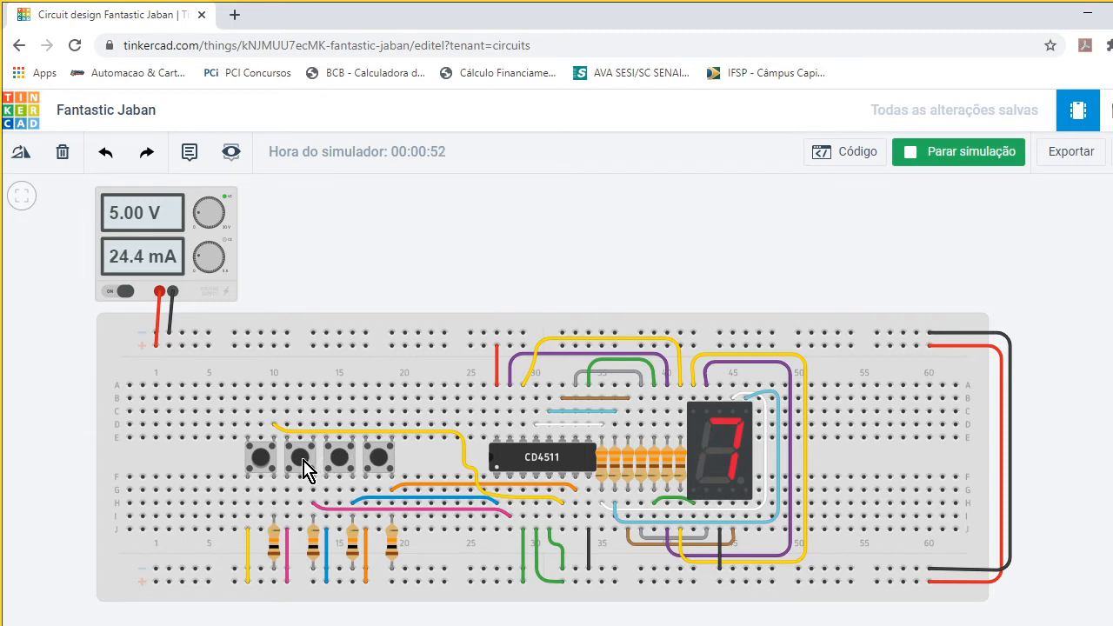
- Test the highest-order push button and its combinations with the other buttons, including the inputs for digits 8 and 9
{"action": "left_click", "coordinate": [258, 466]}
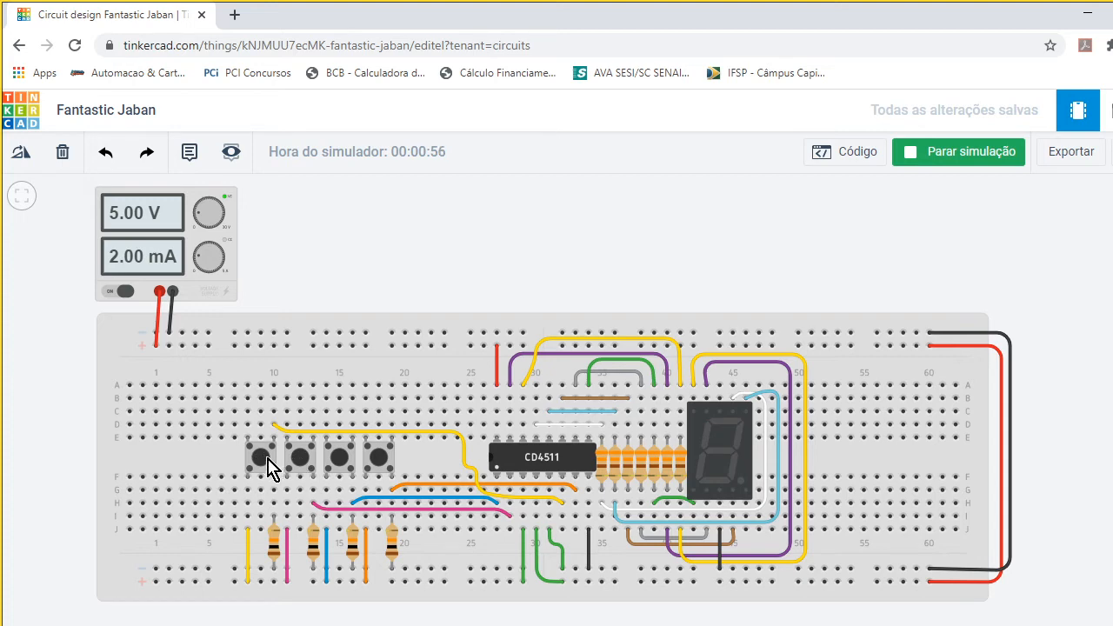
{"action": "left_click", "coordinate": [343, 468]}
{"action": "left_click", "coordinate": [378, 458]}
{"action": "left_click", "coordinate": [351, 458]}
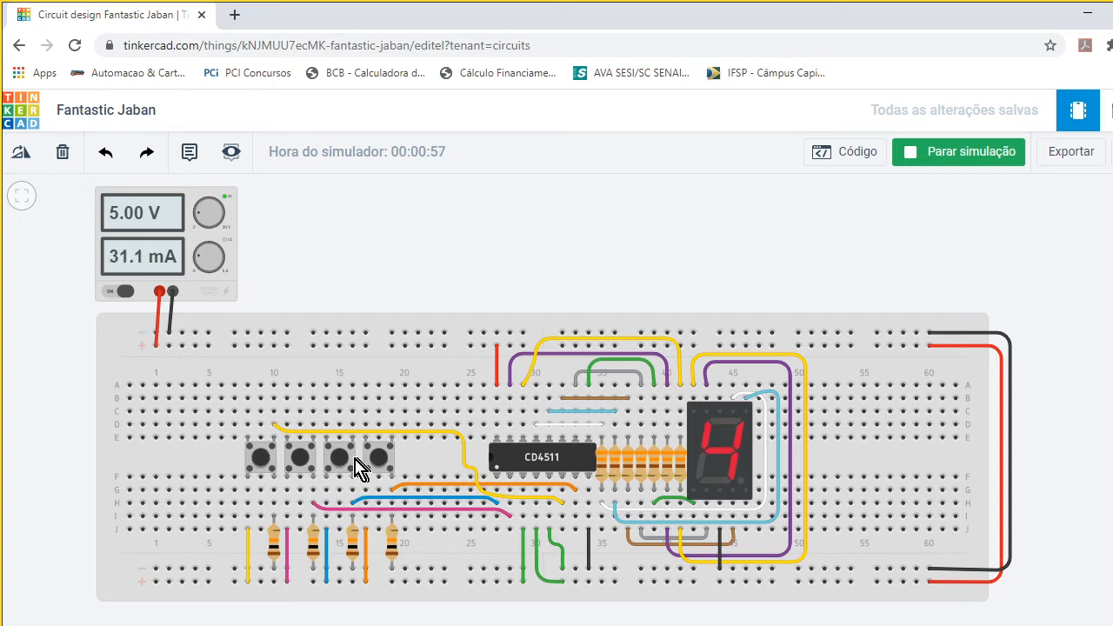
{"action": "left_click", "coordinate": [261, 461]}
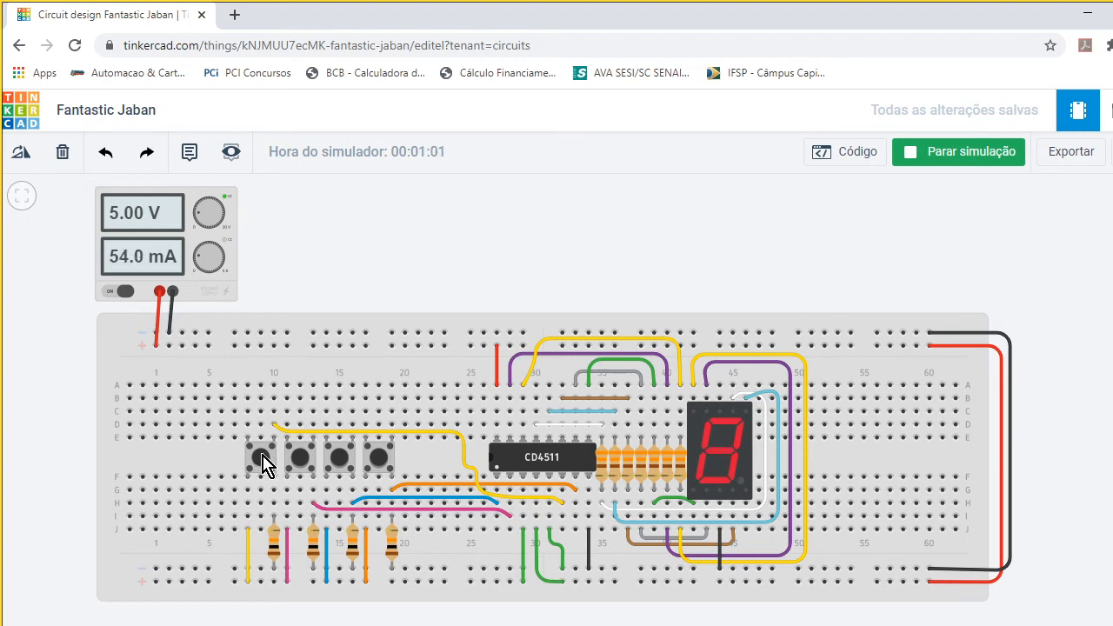
{"action": "left_click", "coordinate": [263, 465]}
{"action": "left_click", "coordinate": [376, 459]}
{"action": "left_click", "coordinate": [375, 456]}
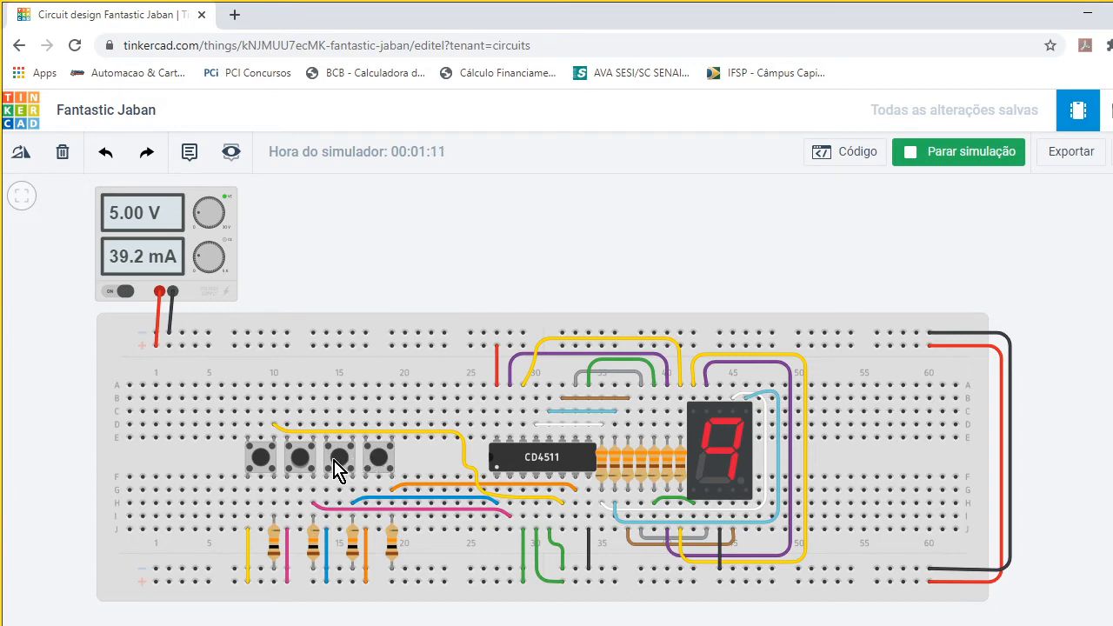
- Operate all four push buttons again to check how the display responds to further input combinations
{"action": "left_click", "coordinate": [295, 458], "text": "shift"}
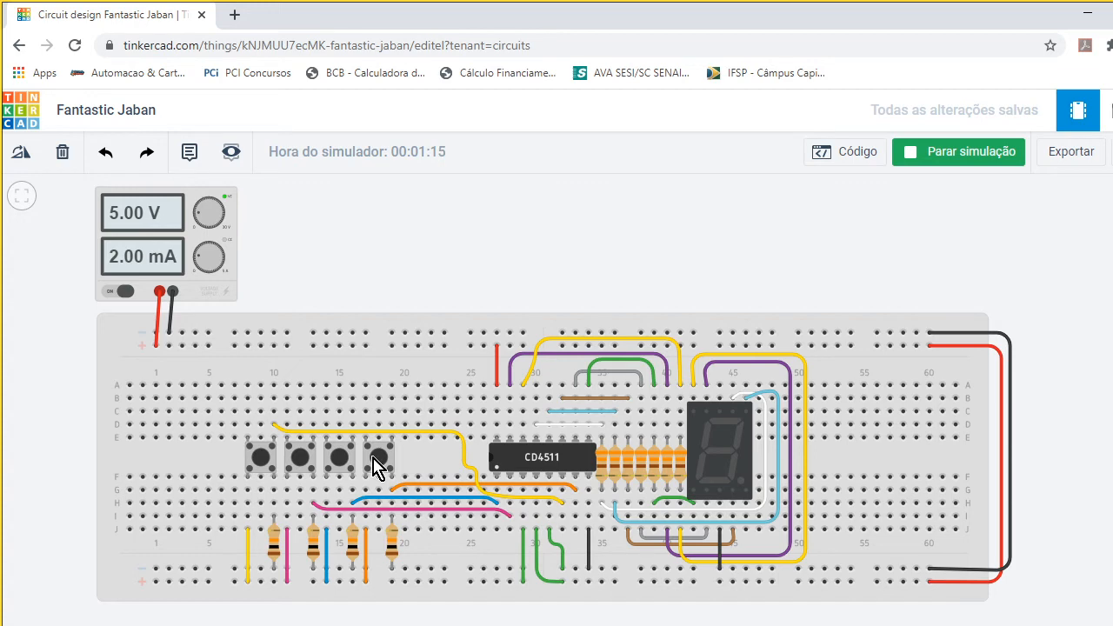
{"action": "left_click", "coordinate": [259, 458]}
{"action": "left_click", "coordinate": [297, 459]}
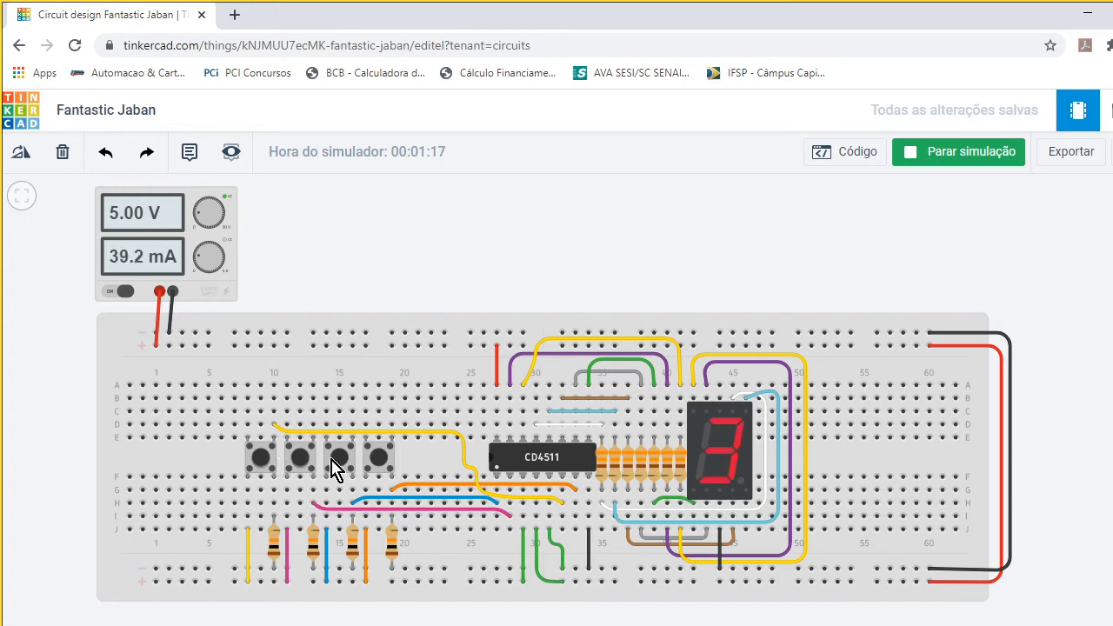
{"action": "left_click", "coordinate": [337, 460]}
{"action": "left_click", "coordinate": [380, 461]}
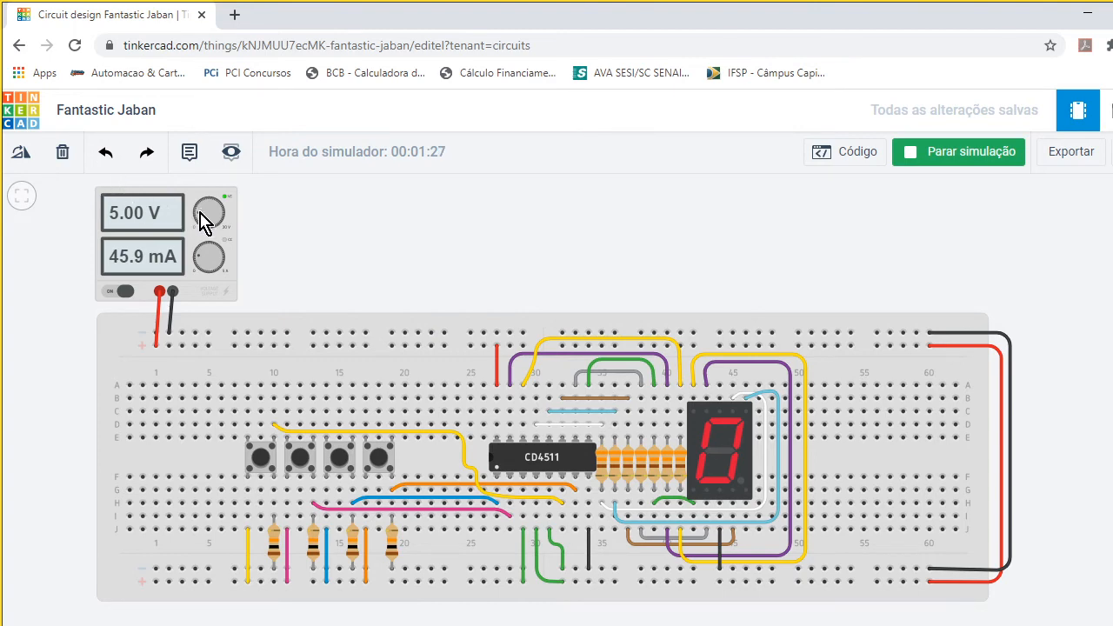
- Raise the power supply's voltage to 11 V and check the effect on the seven-segment display
{"action": "left_click_drag", "start_coordinate": [202, 221], "coordinate": [202, 217]}
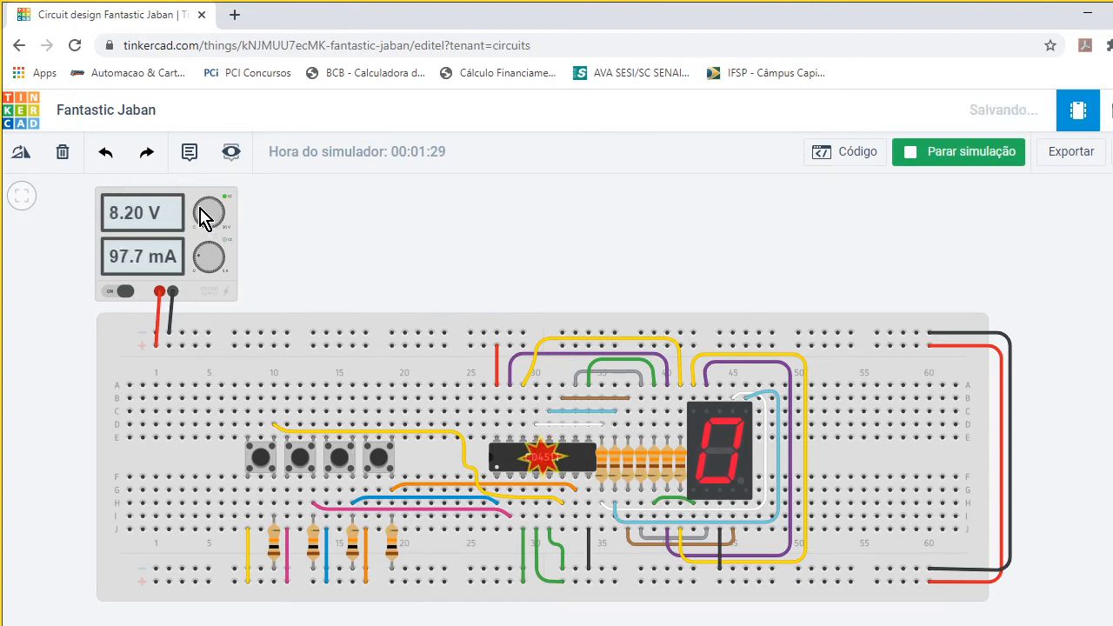
{"action": "left_click_drag", "start_coordinate": [200, 208], "coordinate": [203, 204]}
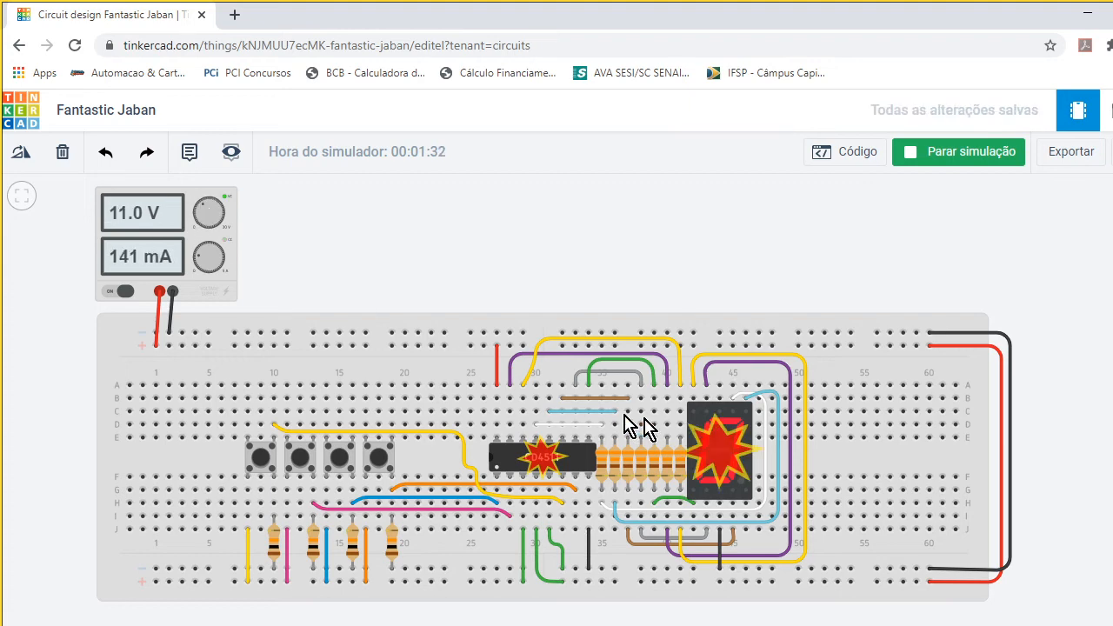
{"action": "mouse_move", "coordinate": [709, 437]}
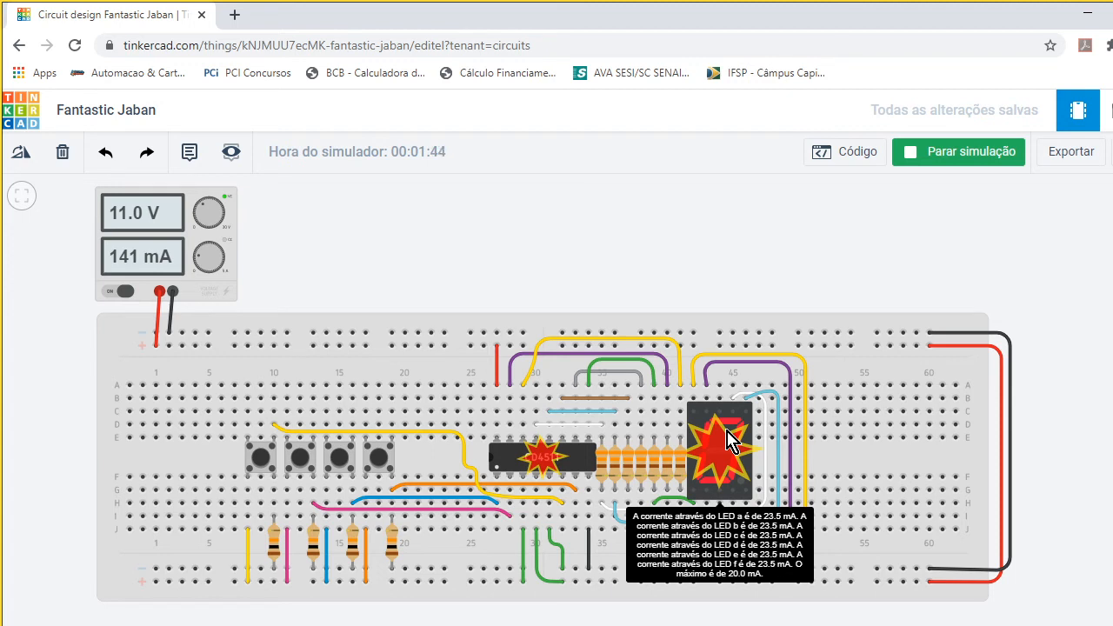
- Check the resistance of each resistor between the CD4511 and the display, and examine the current through the display's LEDs
{"action": "left_click", "coordinate": [615, 469]}
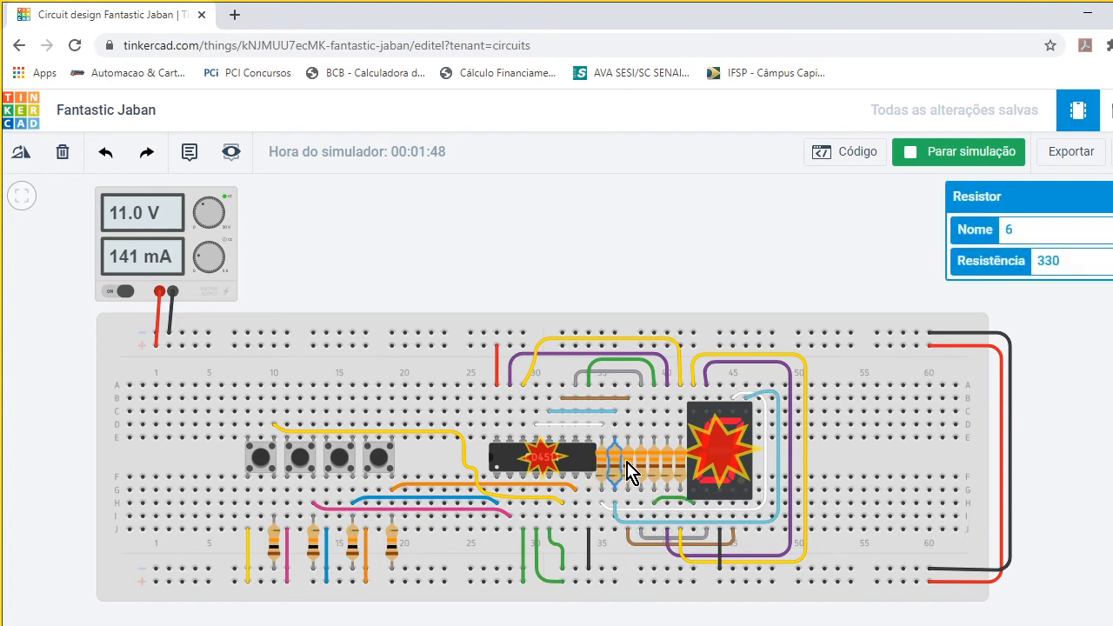
{"action": "left_click", "coordinate": [628, 467]}
{"action": "left_click", "coordinate": [641, 467]}
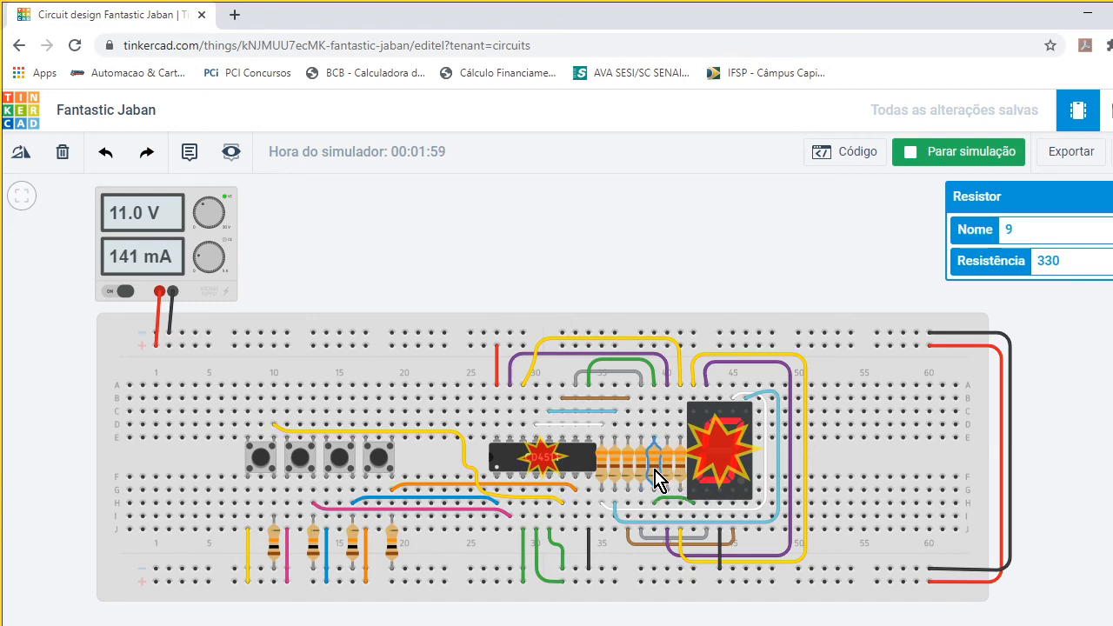
{"action": "left_click", "coordinate": [666, 470]}
{"action": "left_click", "coordinate": [678, 467]}
{"action": "left_click", "coordinate": [665, 473]}
{"action": "left_click", "coordinate": [654, 472]}
{"action": "left_click", "coordinate": [641, 474]}
{"action": "left_click", "coordinate": [628, 474]}
{"action": "left_click", "coordinate": [614, 473]}
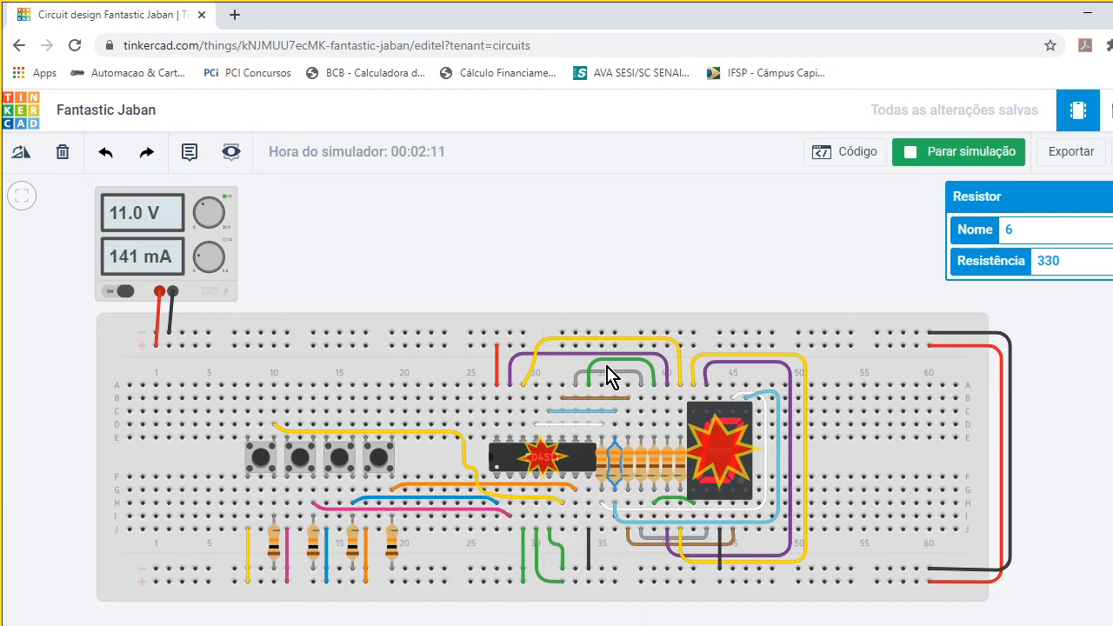
{"action": "mouse_move", "coordinate": [743, 472]}
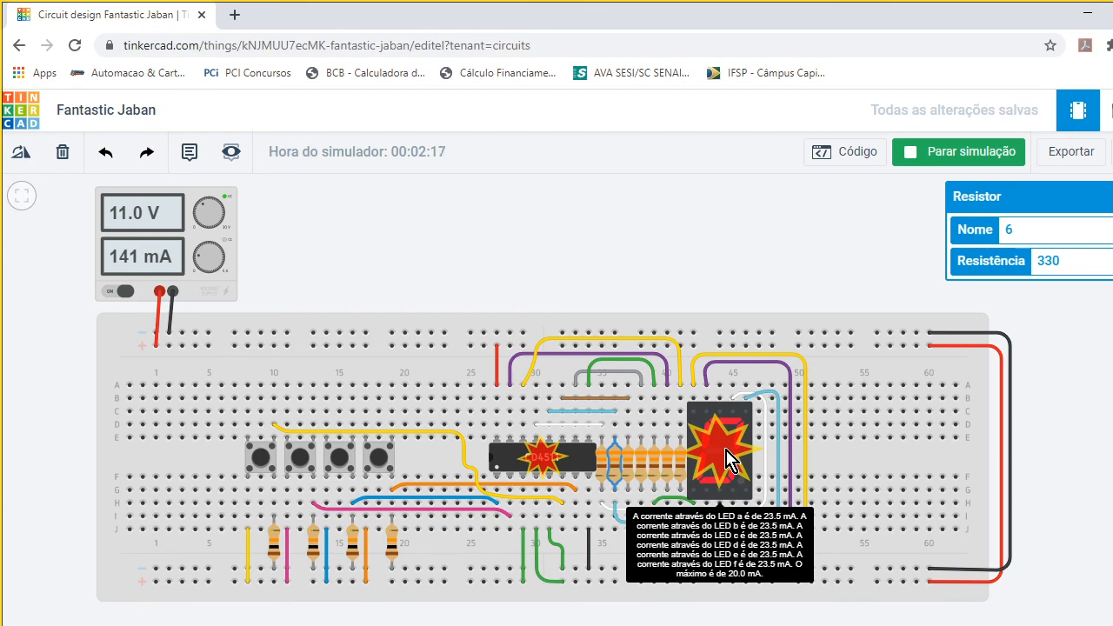
{"action": "mouse_move", "coordinate": [580, 461]}
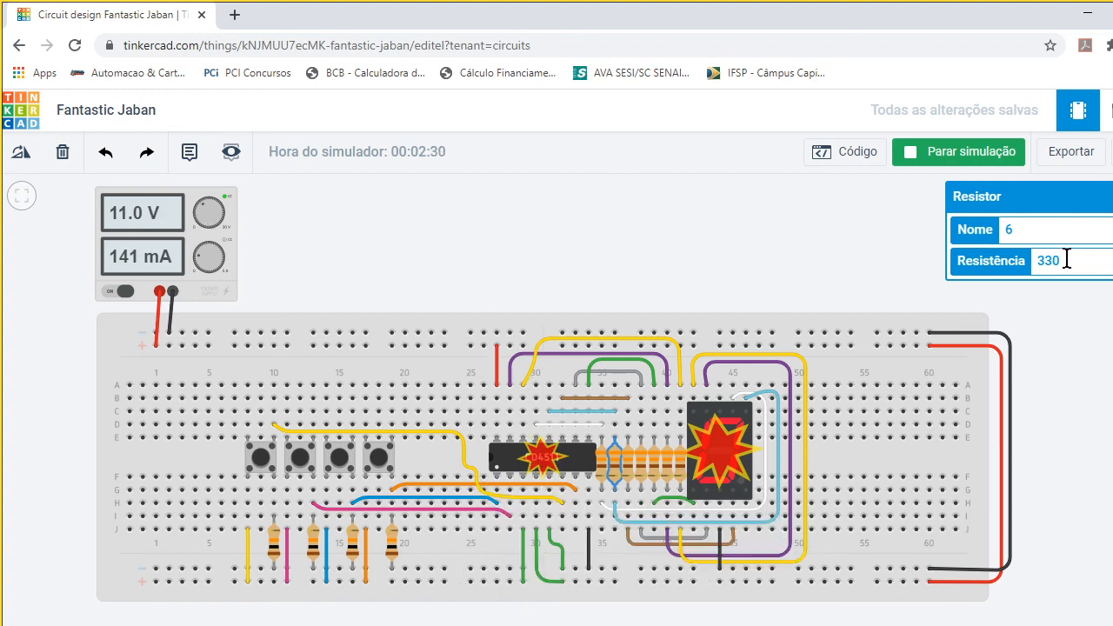
- Set the power supply's voltage to 5 V
{"action": "left_click", "coordinate": [193, 218]}
{"action": "left_click_drag", "start_coordinate": [1050, 263], "coordinate": [1003, 261]}
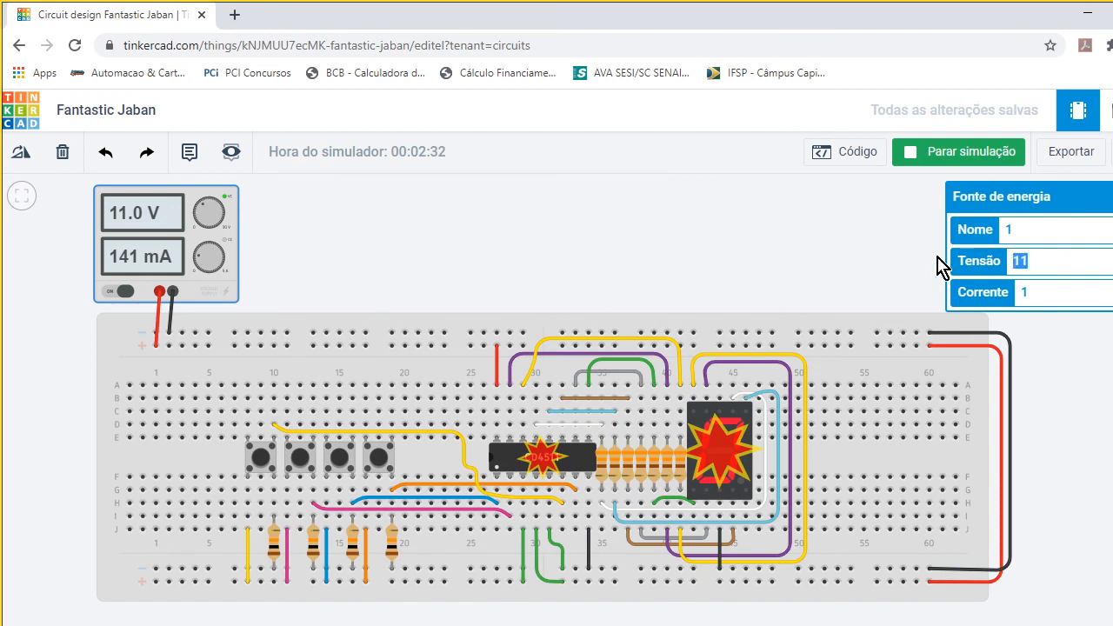
{"action": "type", "text": "5"}
{"action": "left_click", "coordinate": [909, 257]}
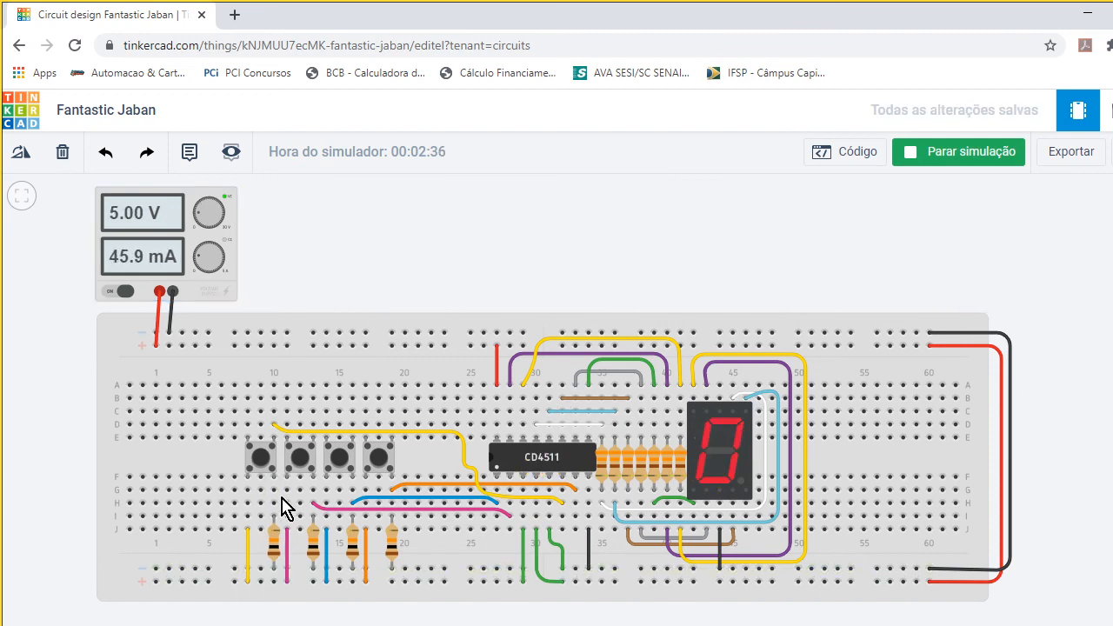
- Check the resistance of the four resistors below the push buttons
{"action": "left_click", "coordinate": [276, 547]}
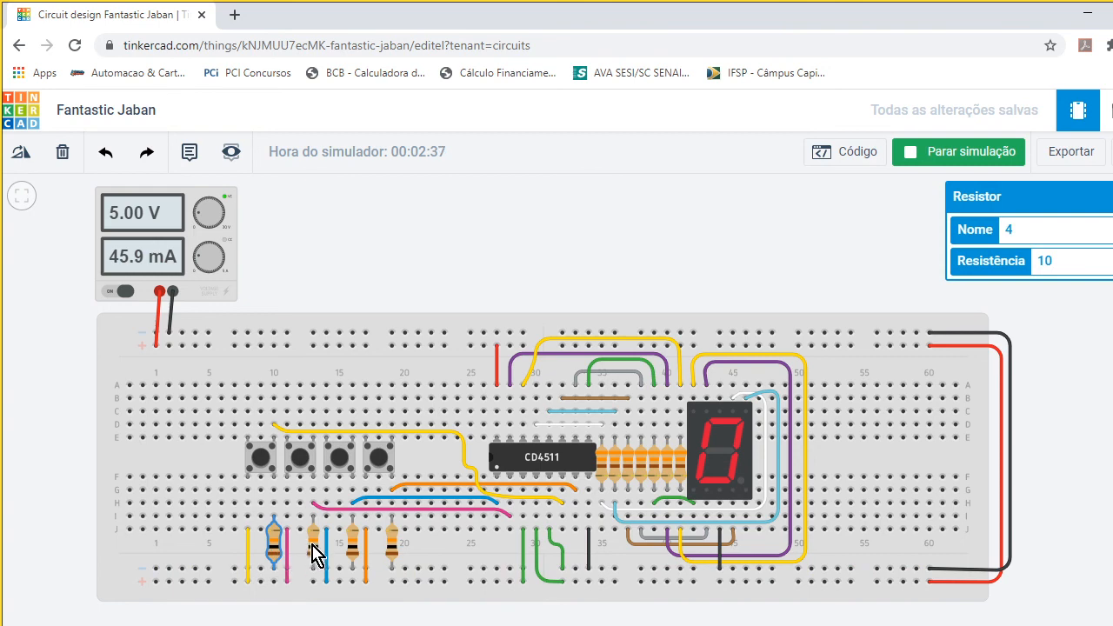
{"action": "left_click", "coordinate": [313, 546]}
{"action": "left_click", "coordinate": [354, 546]}
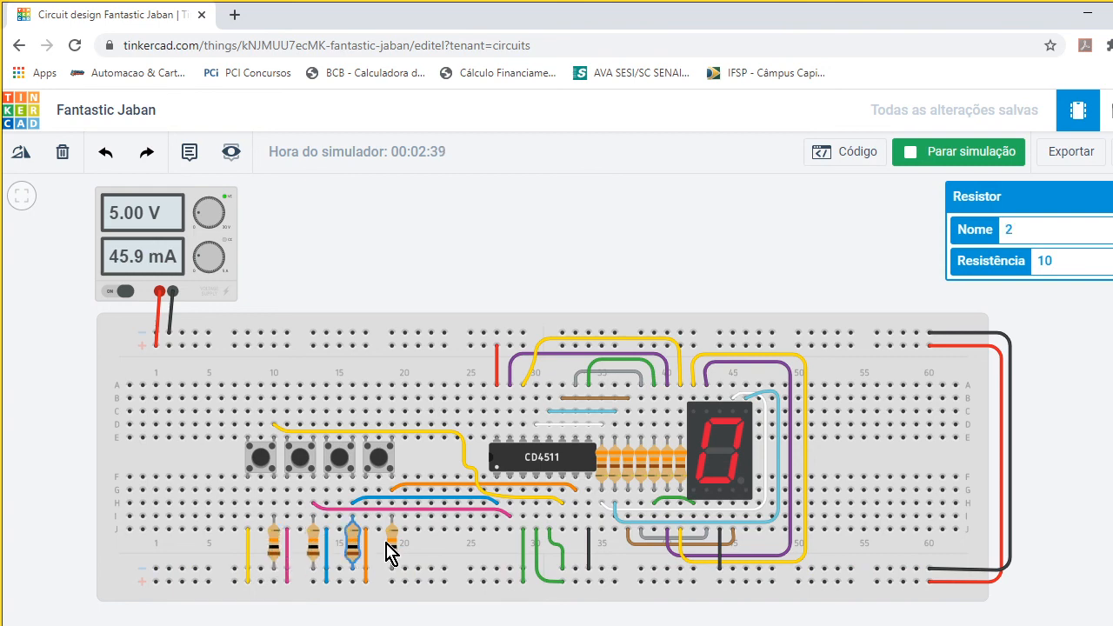
{"action": "left_click", "coordinate": [387, 544]}
{"action": "left_click", "coordinate": [391, 544]}
{"action": "left_click", "coordinate": [354, 546]}
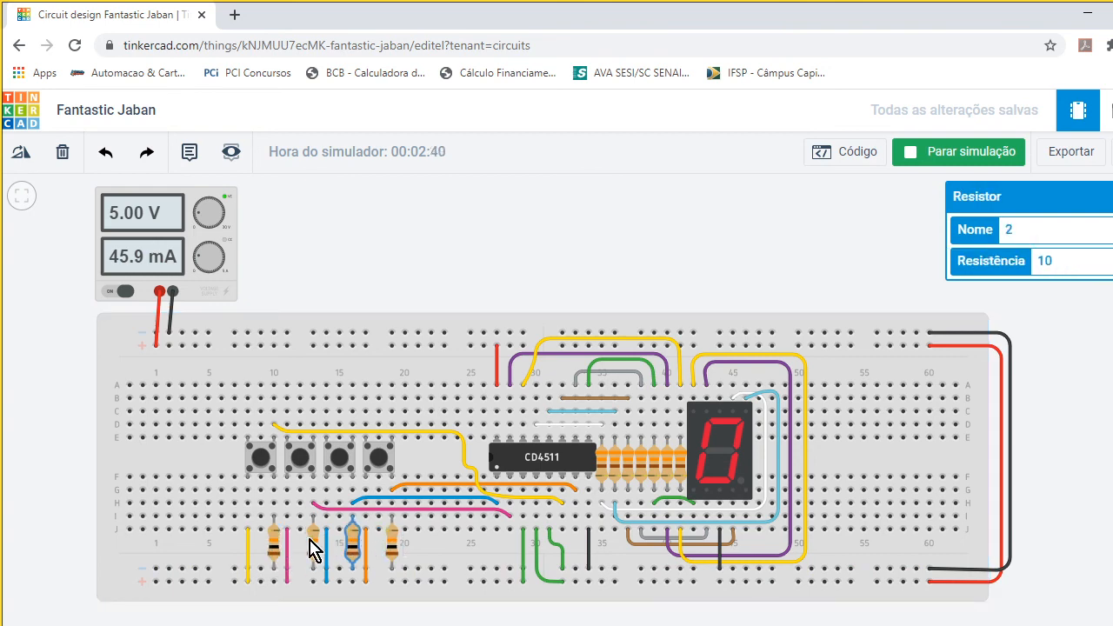